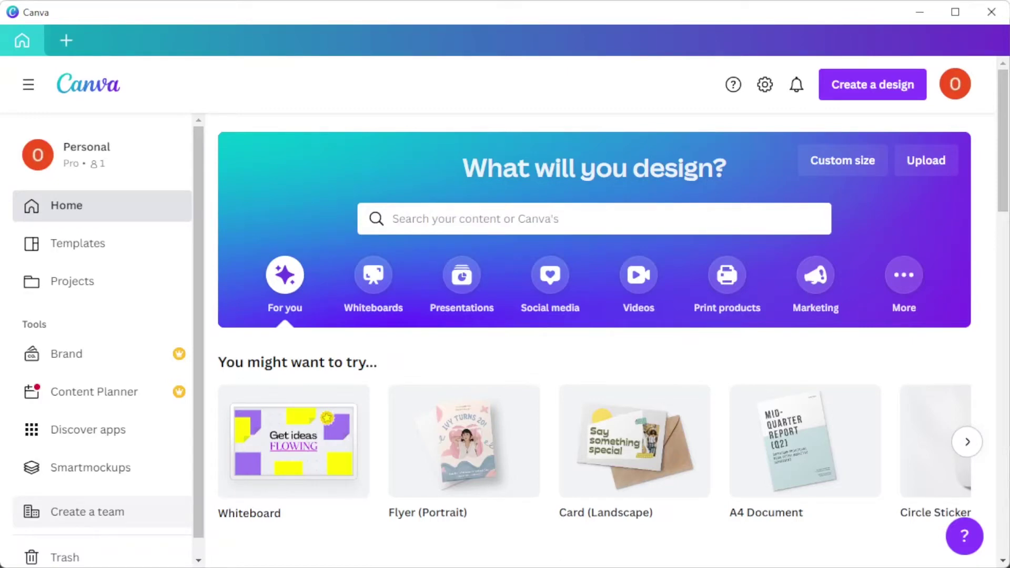
# Step: Search Canva's home page for 't shirt' templates
pyautogui.click(393, 219)
pyautogui.write('t shirt')
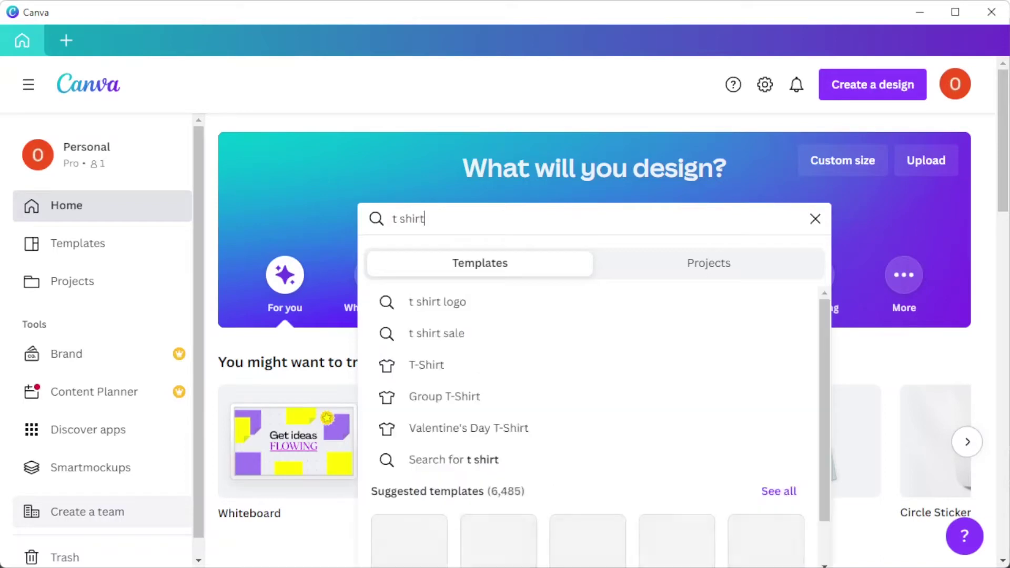
pyautogui.press('Return')
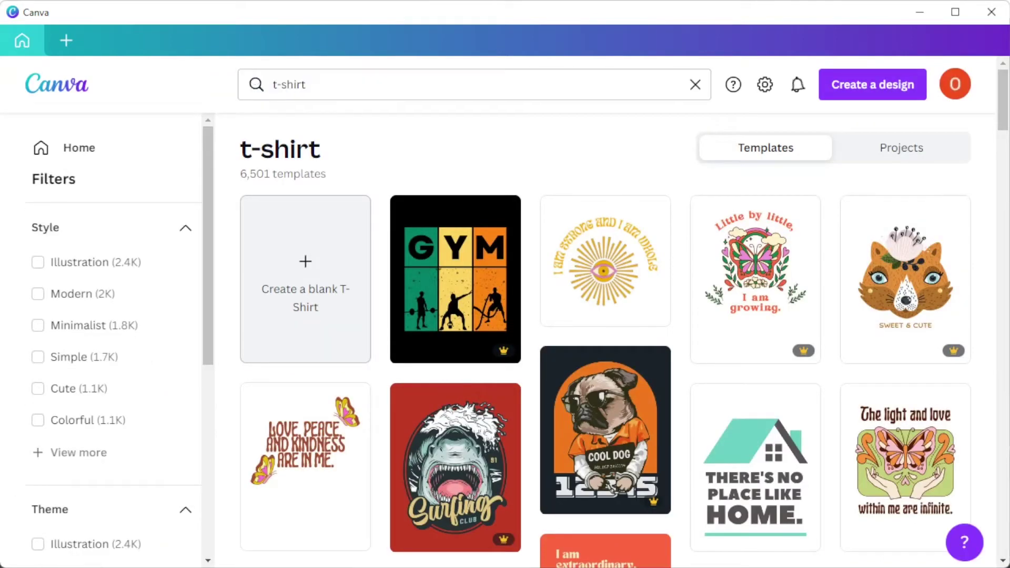
# Step: Scroll up and down through the 6,501 t-shirt template results to find the HOOMAN design
pyautogui.scroll(-5, 455, 315)
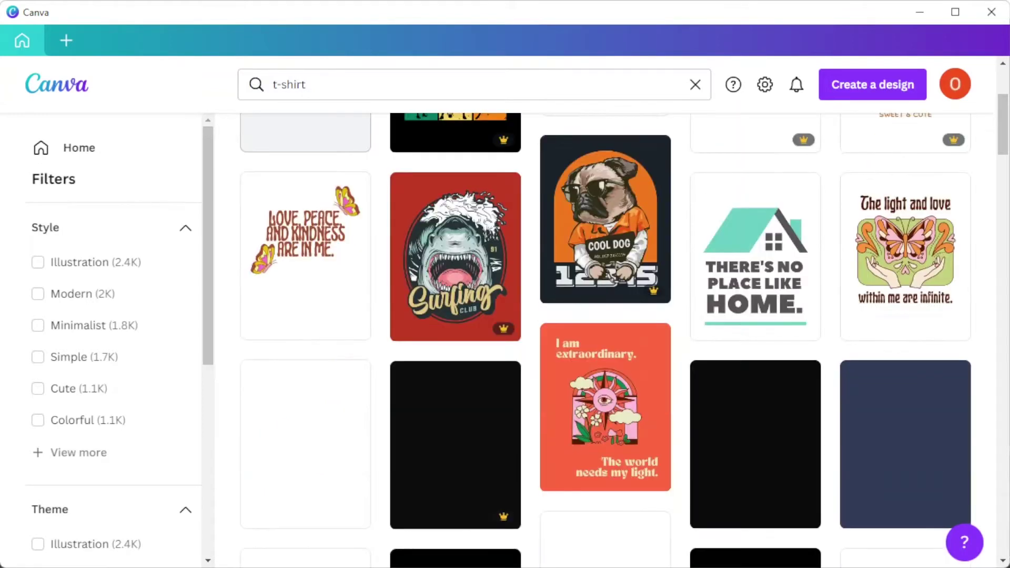
pyautogui.scroll(-2, 605, 342)
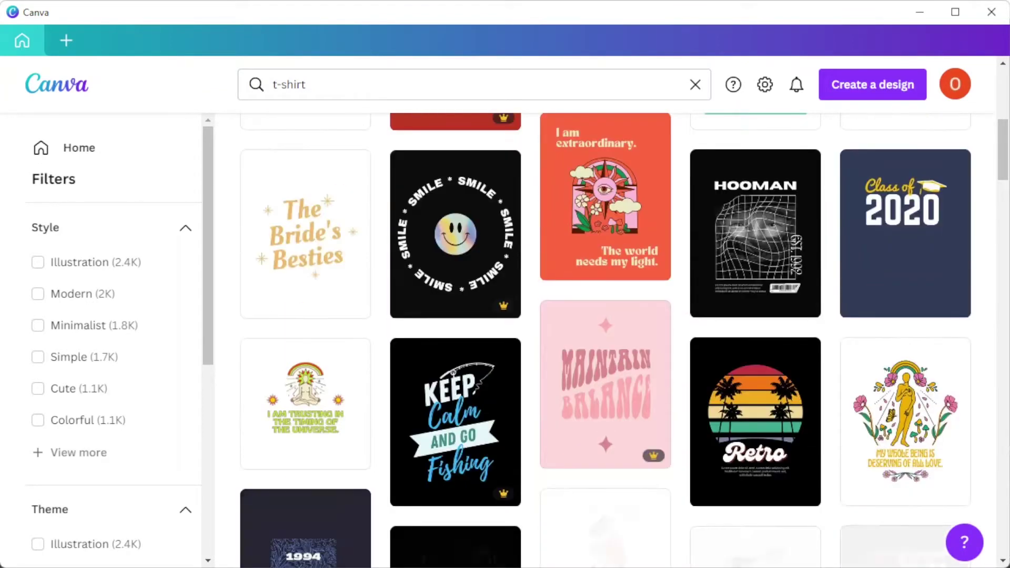
pyautogui.scroll(-2, 605, 342)
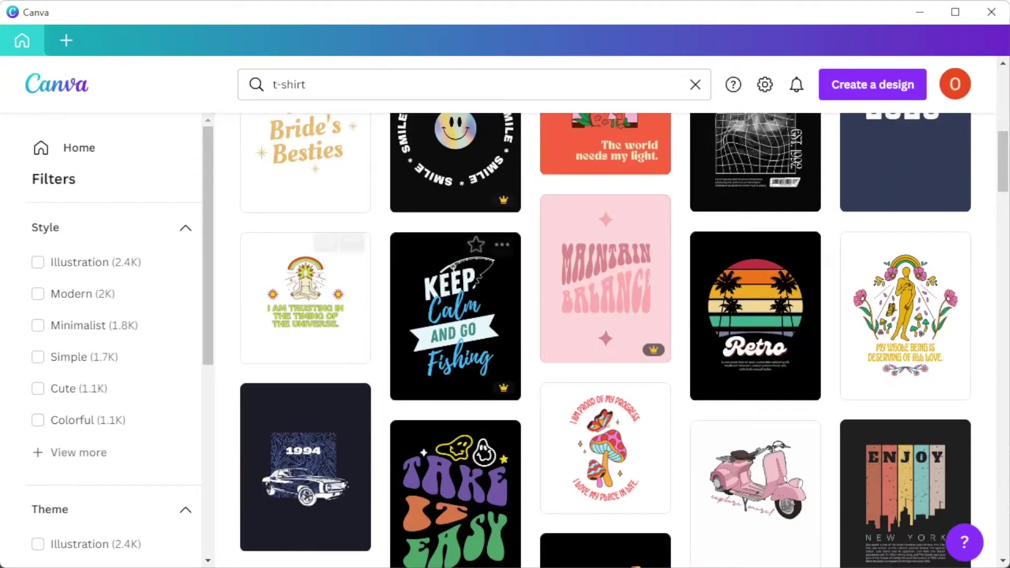
pyautogui.scroll(-7, 105, 342)
pyautogui.scroll(7, 105, 342)
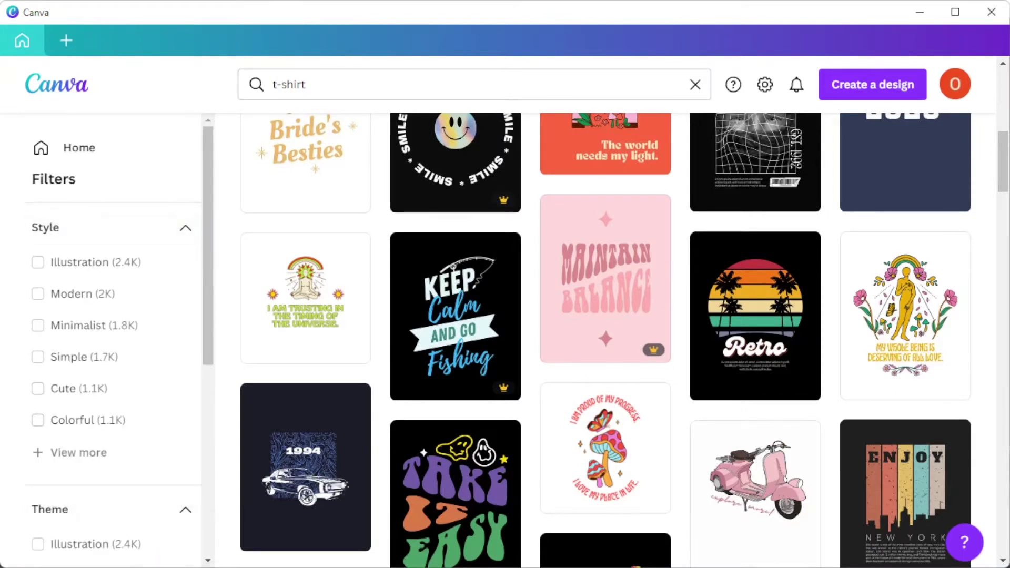
pyautogui.scroll(-6, 106, 452)
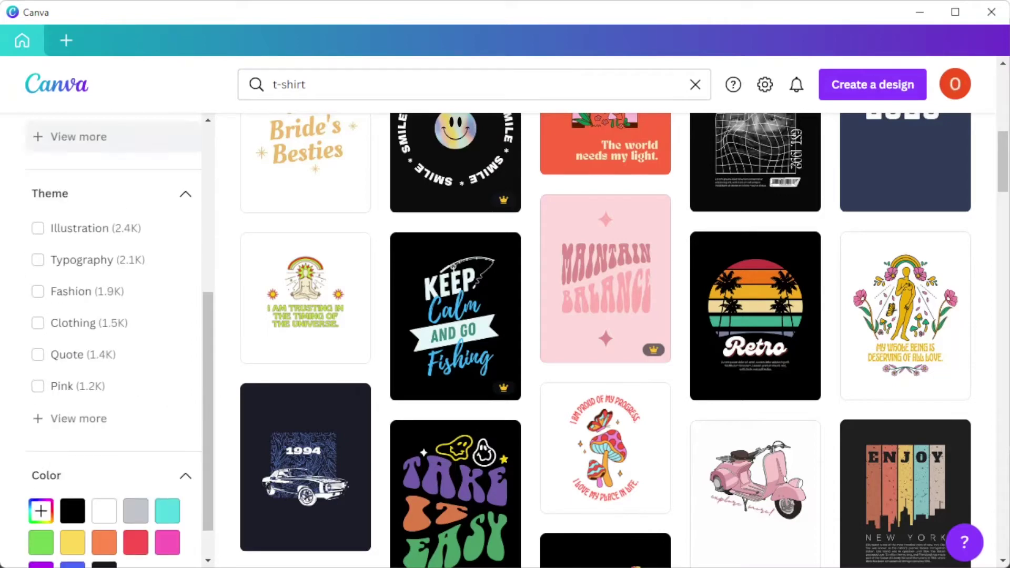
pyautogui.scroll(6, 106, 452)
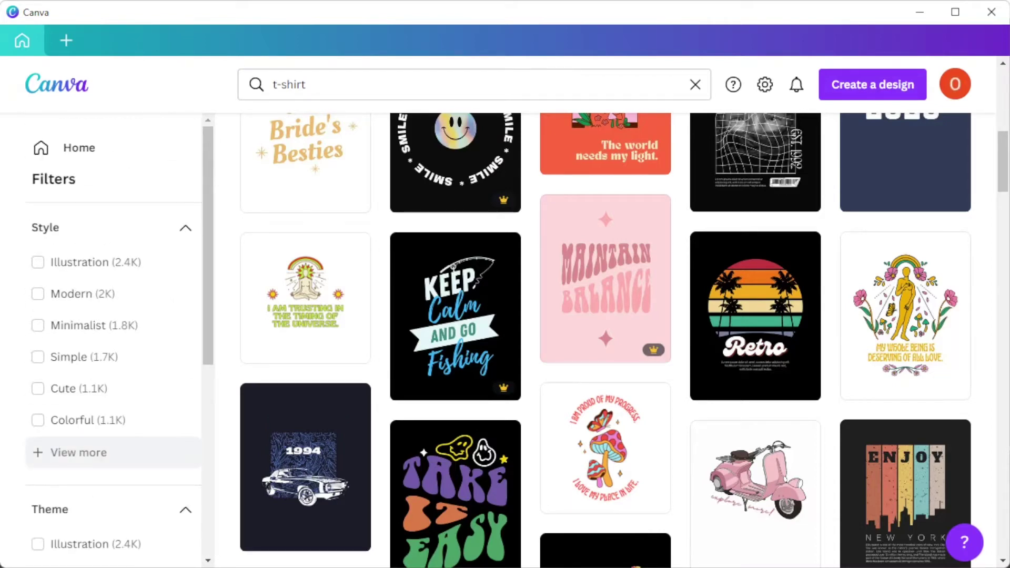
pyautogui.scroll(8, 454, 315)
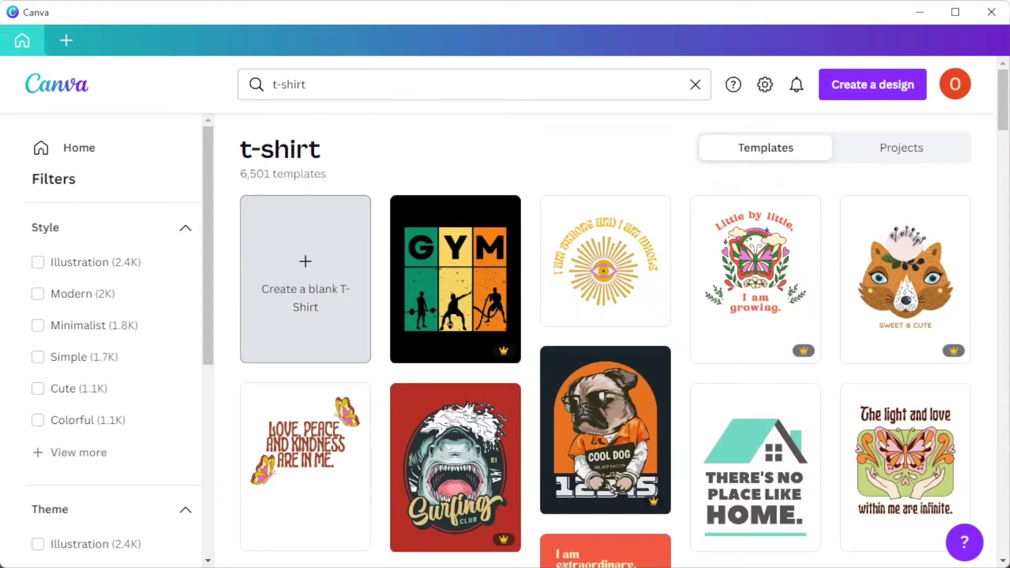
pyautogui.scroll(-5, 604, 315)
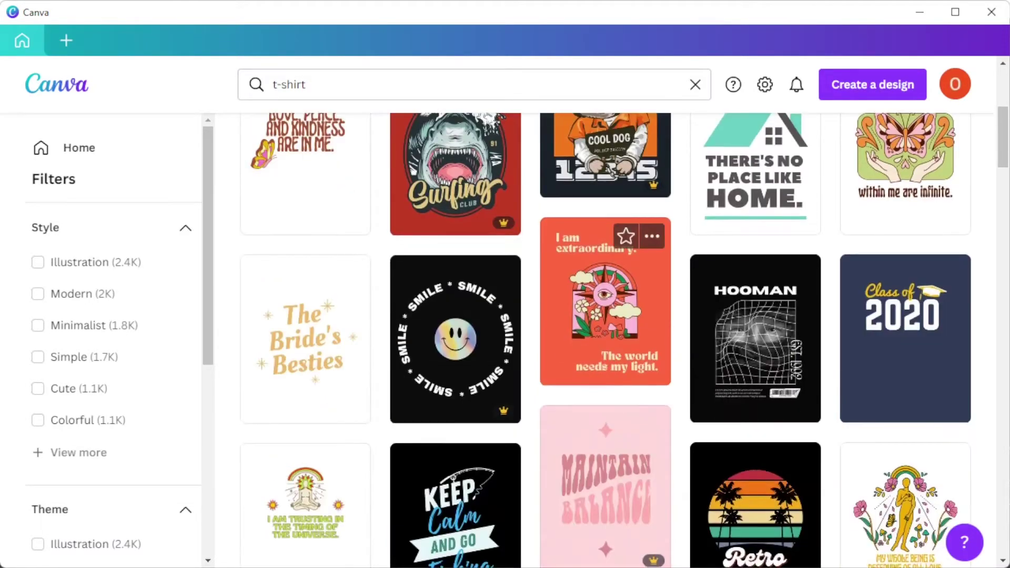
# Step: Open the HOOMAN grid template as a design and look through the Uploads library
pyautogui.click(756, 337)
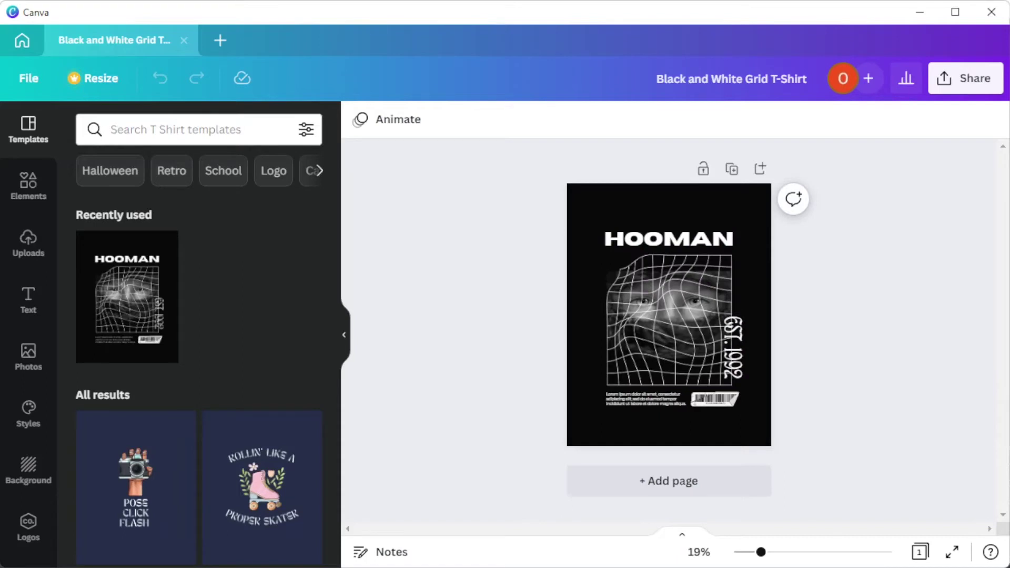
pyautogui.click(29, 242)
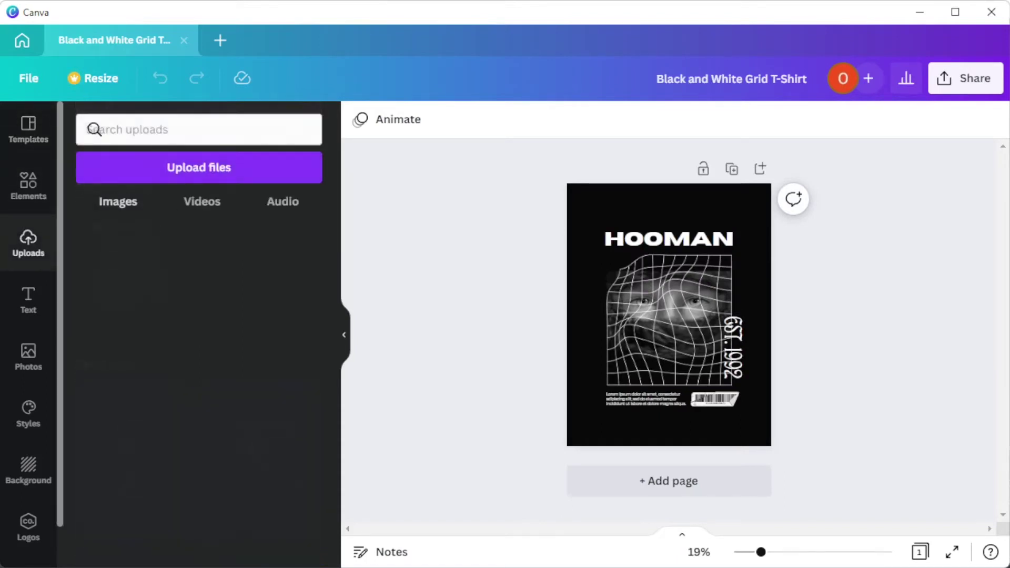
pyautogui.scroll(-3, 199, 368)
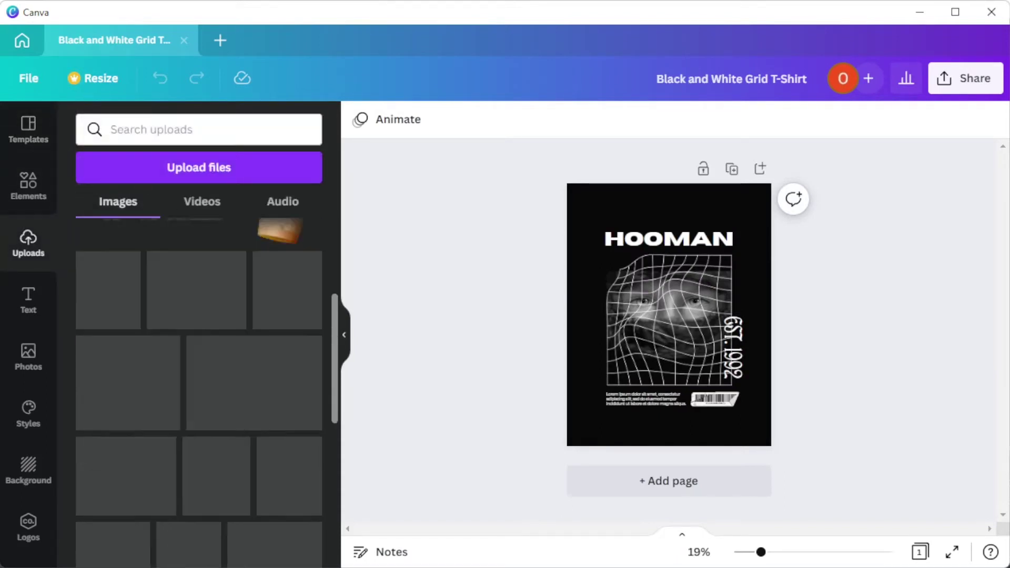
pyautogui.scroll(3, 198, 368)
# Step: Check the uploaded Videos and Audio, then browse the Elements library
pyautogui.click(202, 202)
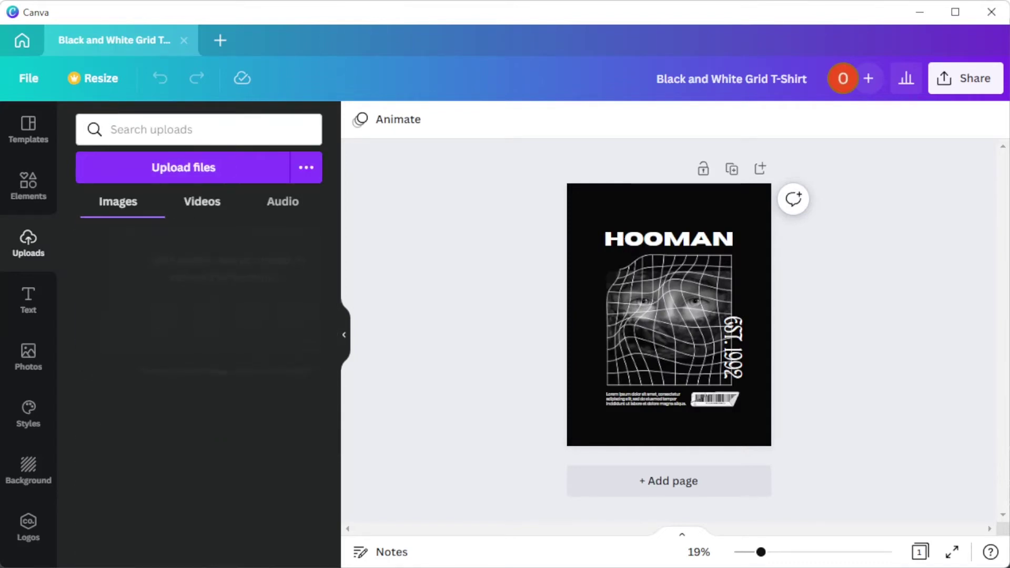
pyautogui.click(282, 202)
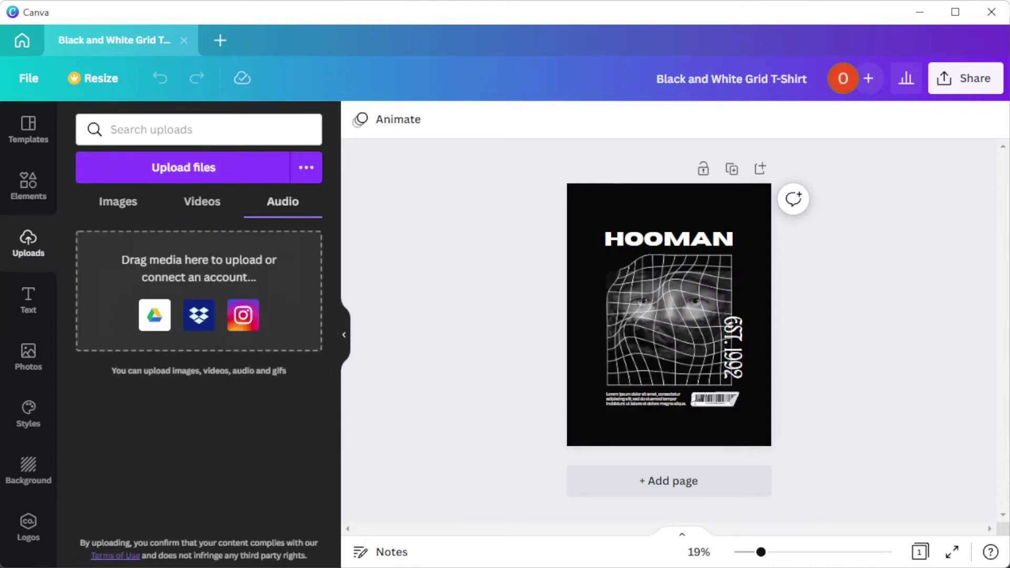
pyautogui.click(28, 184)
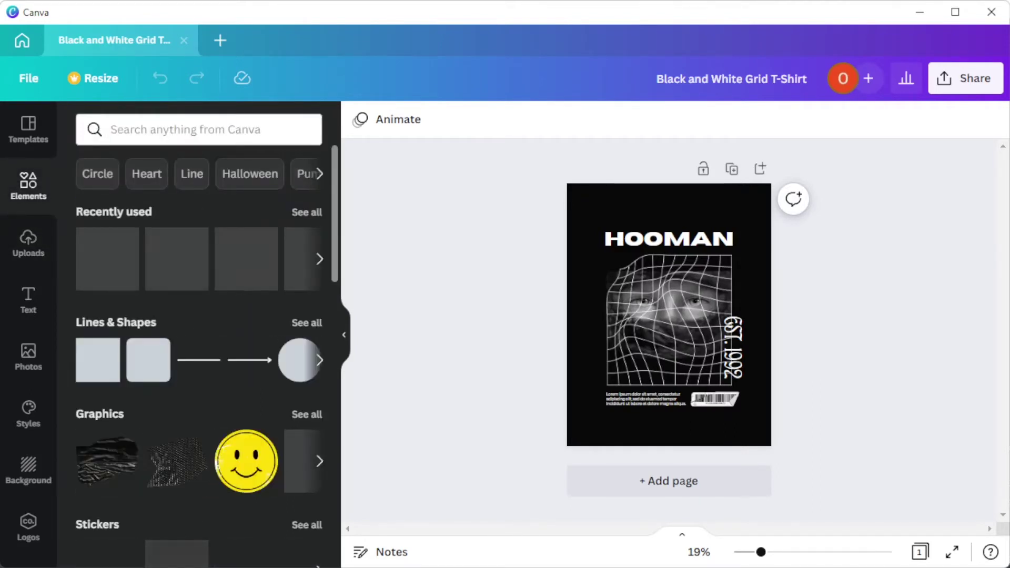
# Step: Delete the face photo from behind the grid
pyautogui.scroll(-2, 199, 315)
pyautogui.click(668, 321)
pyautogui.scroll(2, 667, 315)
pyautogui.press('Delete')
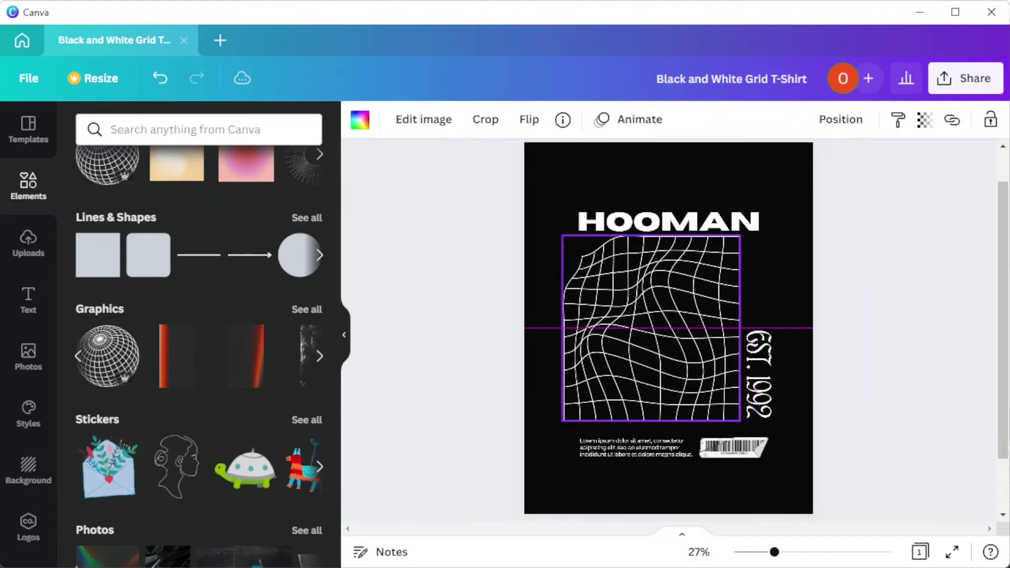
pyautogui.click(668, 489)
# Step: Shrink the title slightly and add a copy below the grid reading 'CANVAS'
pyautogui.click(631, 447)
pyautogui.click(666, 220)
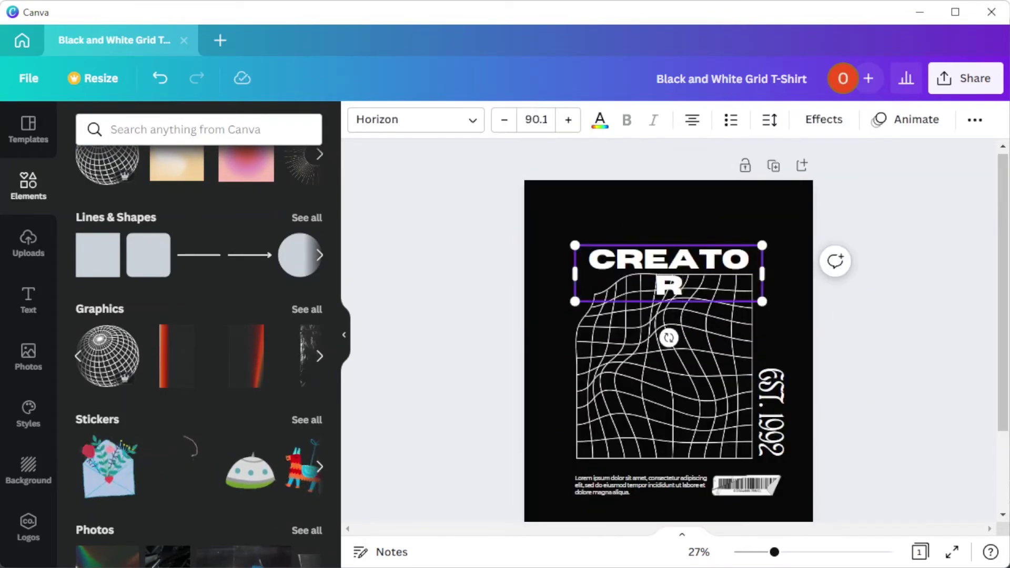
pyautogui.moveTo(762, 307); pyautogui.dragTo(752, 272)
pyautogui.hotkey('ctrl', 'd')
pyautogui.moveTo(663, 257); pyautogui.dragTo(663, 473)
pyautogui.doubleClick(663, 473)
pyautogui.write('CANVAS')
# Step: Select the titles and grid together and shift them toward the page centre
pyautogui.click(823, 119)
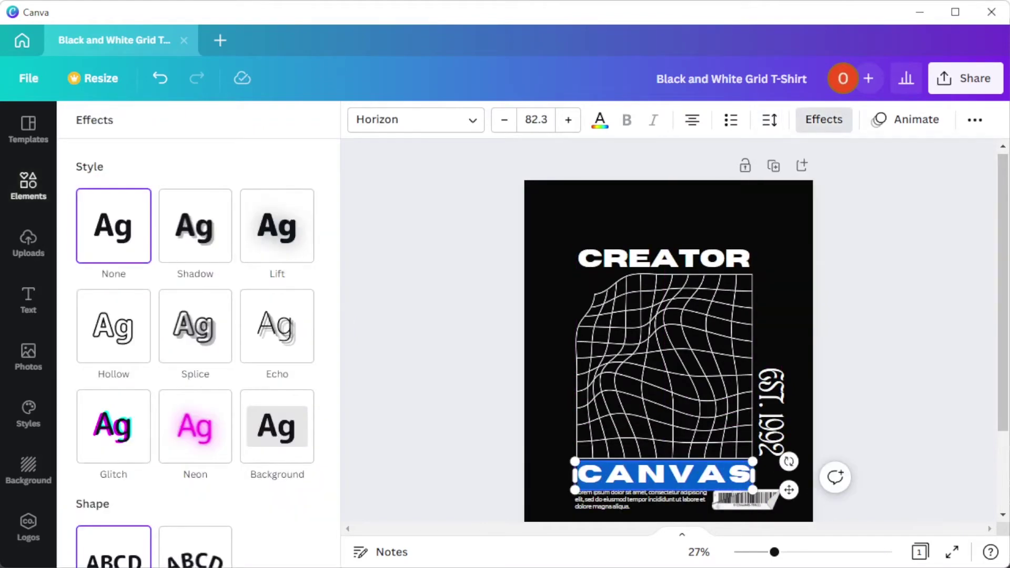
pyautogui.click(541, 200)
pyautogui.click(663, 258)
pyautogui.moveTo(552, 208); pyautogui.dragTo(799, 518)
pyautogui.moveTo(664, 363); pyautogui.dragTo(657, 347)
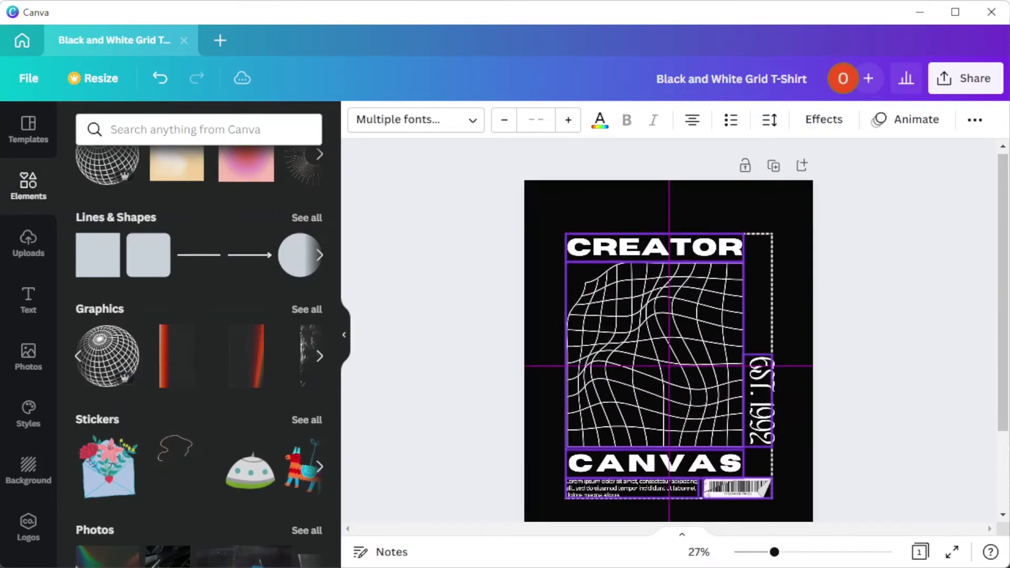
# Step: Change the vertical EST. 1992 to EST. 2022 in Neue Machina, smaller, against the grid's right edge
pyautogui.click(759, 400)
pyautogui.doubleClick(759, 421)
pyautogui.write('2022')
pyautogui.click(415, 120)
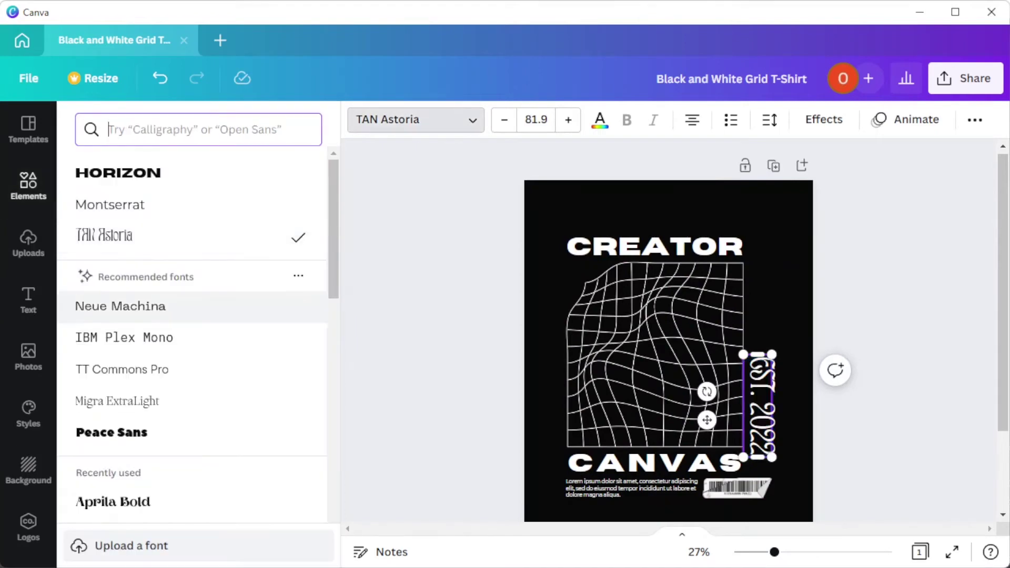
pyautogui.click(120, 306)
pyautogui.moveTo(773, 461); pyautogui.dragTo(772, 448)
pyautogui.moveTo(705, 416); pyautogui.dragTo(696, 419)
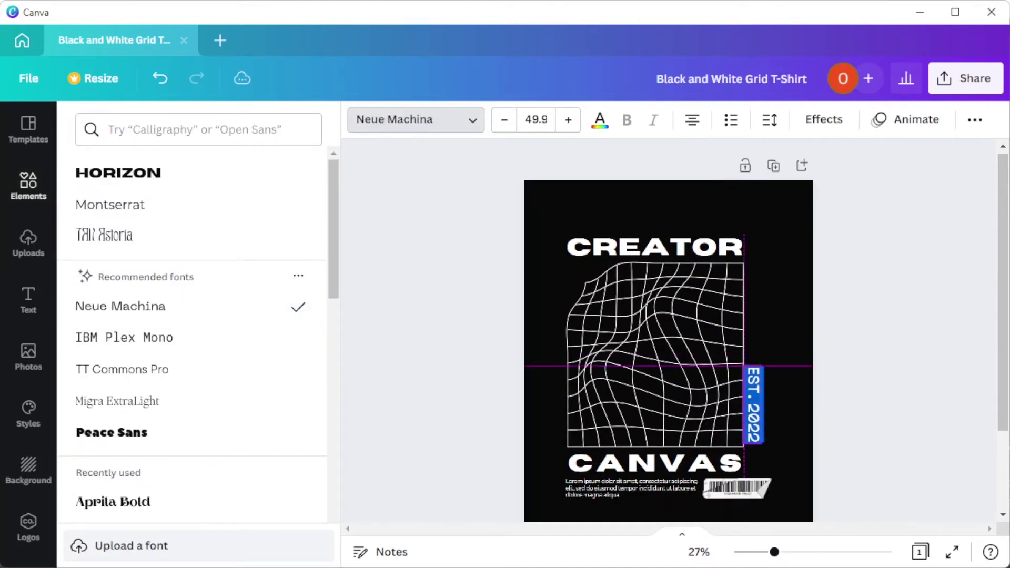
pyautogui.press('Escape')
# Step: Select every element of the layout and centre it on the page
pyautogui.click(631, 486)
pyautogui.moveTo(536, 189); pyautogui.dragTo(804, 518)
pyautogui.moveTo(657, 341); pyautogui.dragTo(663, 342)
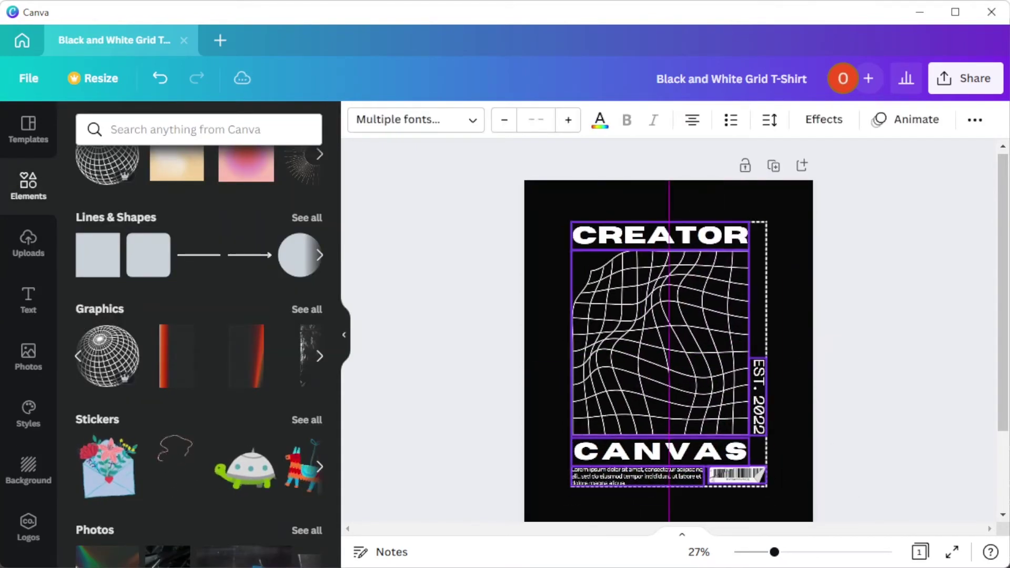
pyautogui.click(29, 357)
# Step: Search Photos for 'grunge', then 'y2k', and add the blue-lit braided-hair photo
pyautogui.click(184, 130)
pyautogui.write('grunge')
pyautogui.press('Return')
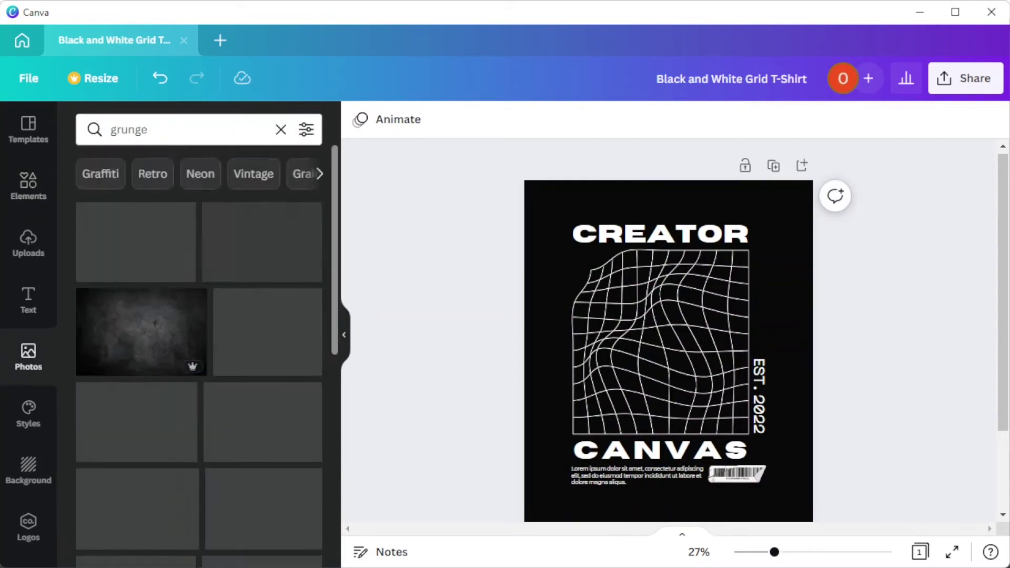
pyautogui.click(184, 129)
pyautogui.write('y2k')
pyautogui.press('Return')
pyautogui.scroll(-10, 199, 341)
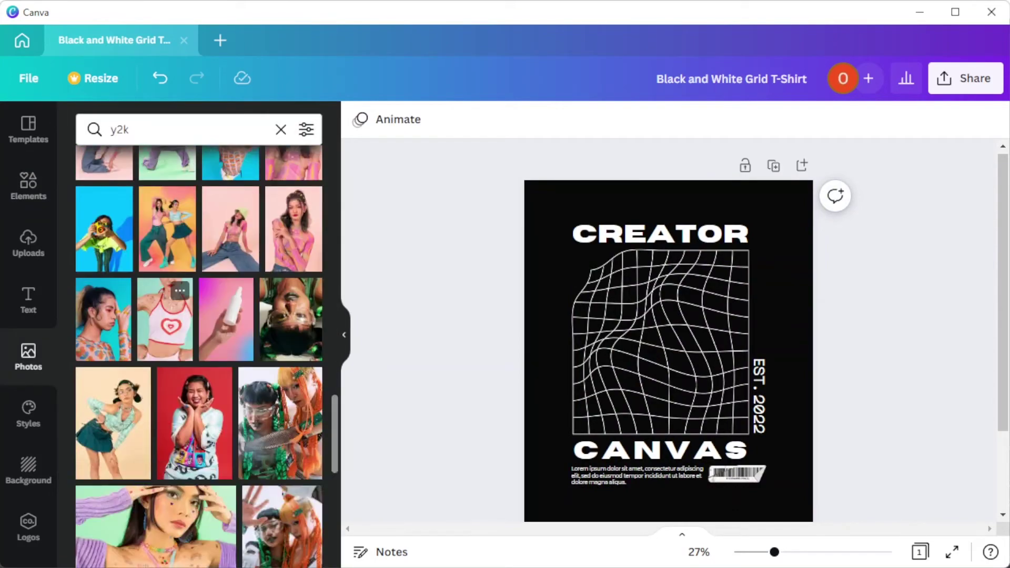
pyautogui.scroll(-10, 199, 342)
pyautogui.click(169, 378)
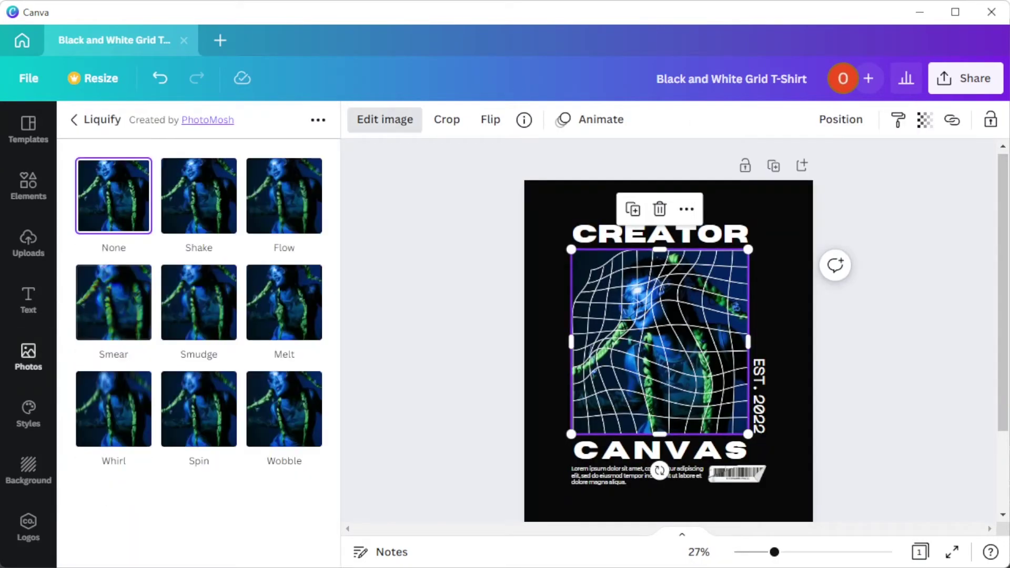
# Step: Apply a Liquify Wobble (size 9, amount 0.0372) and then a Whirl to the photo
pyautogui.click(284, 409)
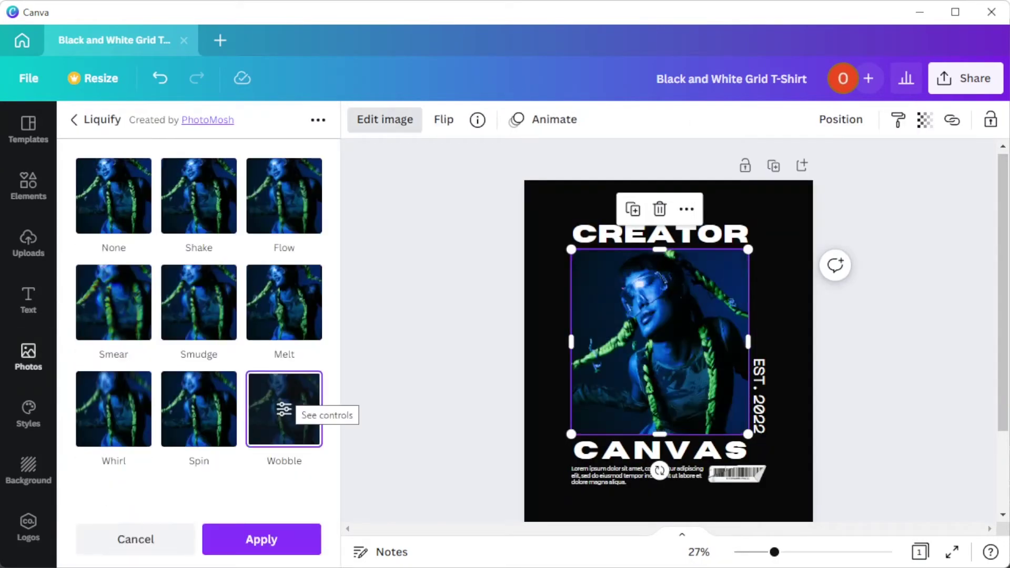
pyautogui.click(284, 409)
pyautogui.moveTo(185, 269); pyautogui.dragTo(293, 269)
pyautogui.click(258, 219)
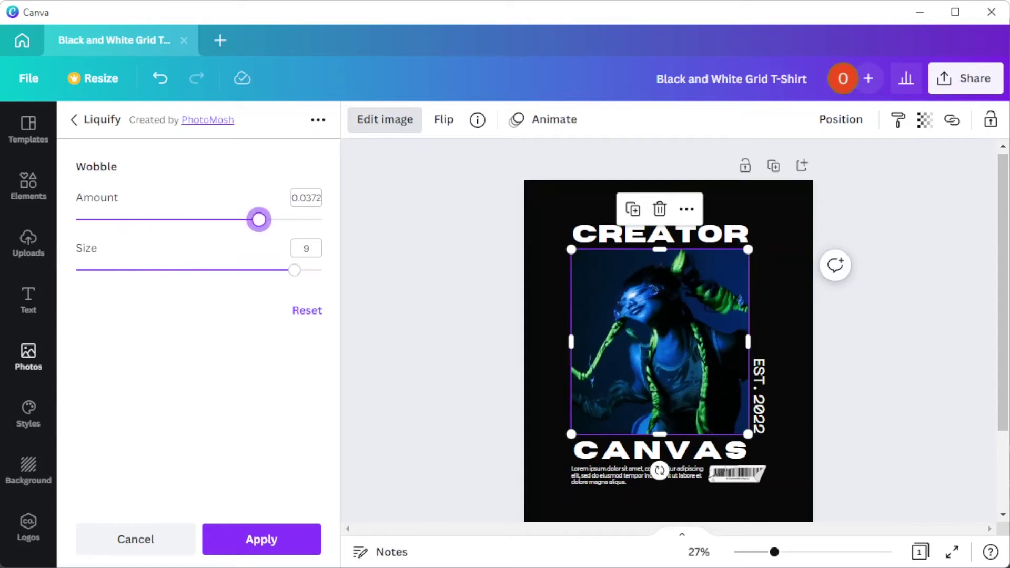
pyautogui.click(261, 539)
pyautogui.click(113, 409)
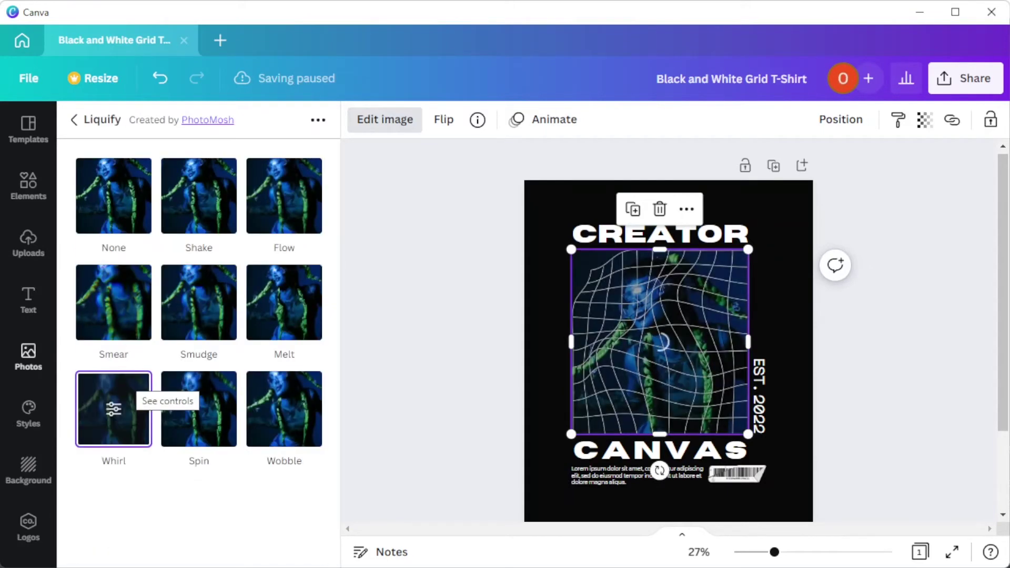
pyautogui.click(262, 539)
# Step: Search the Elements library for 'label'
pyautogui.click(736, 473)
pyautogui.click(28, 184)
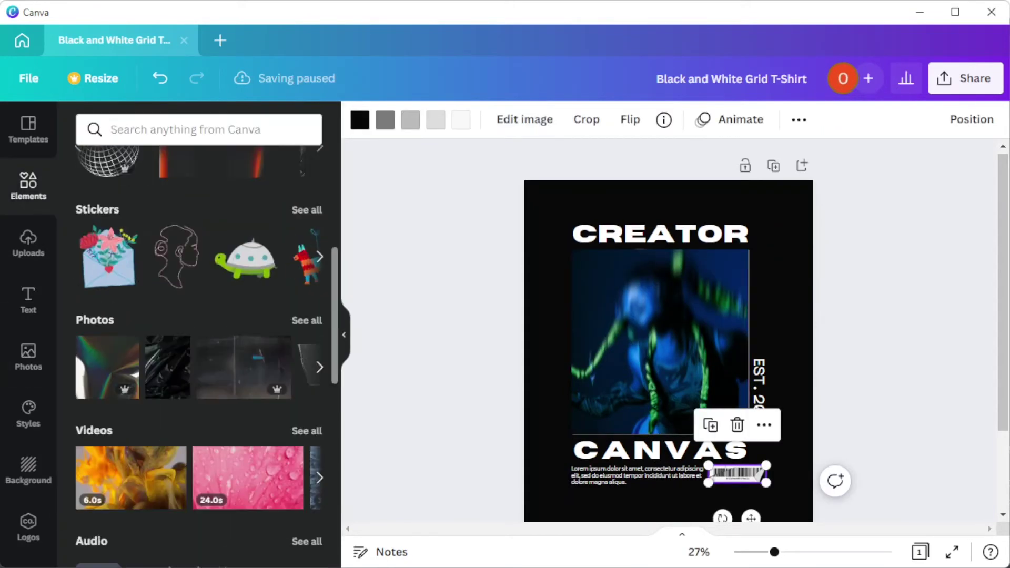
pyautogui.scroll(2, 199, 342)
pyautogui.click(198, 130)
pyautogui.write('label')
pyautogui.press('Return')
pyautogui.click(660, 342)
# Step: Send the photo backward behind the wavy white grid and collapse the side panel
pyautogui.rightClick(717, 207)
pyautogui.press('Escape')
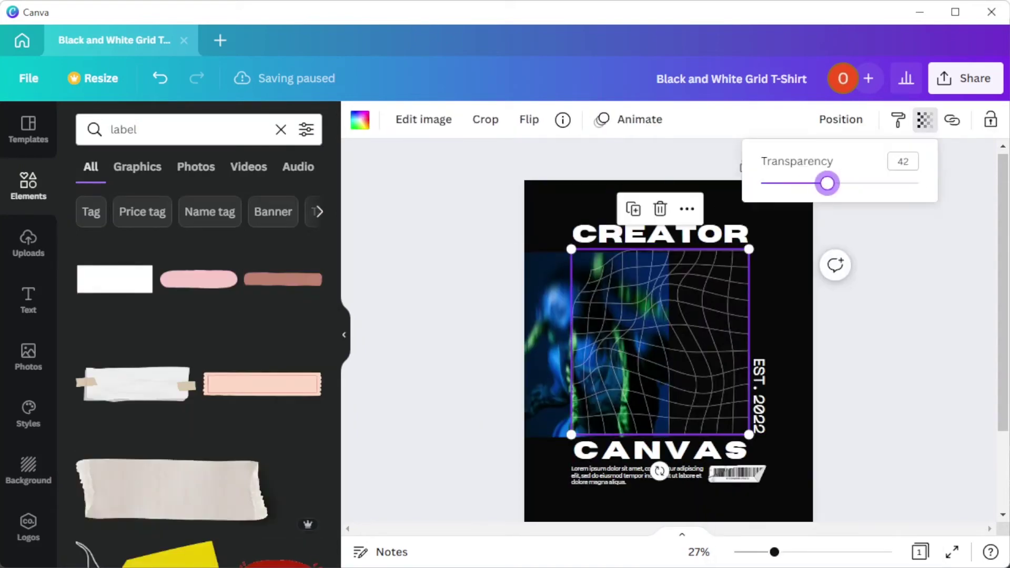
pyautogui.press('Escape')
pyautogui.scroll(-6, 200, 368)
pyautogui.scroll(-10, 200, 368)
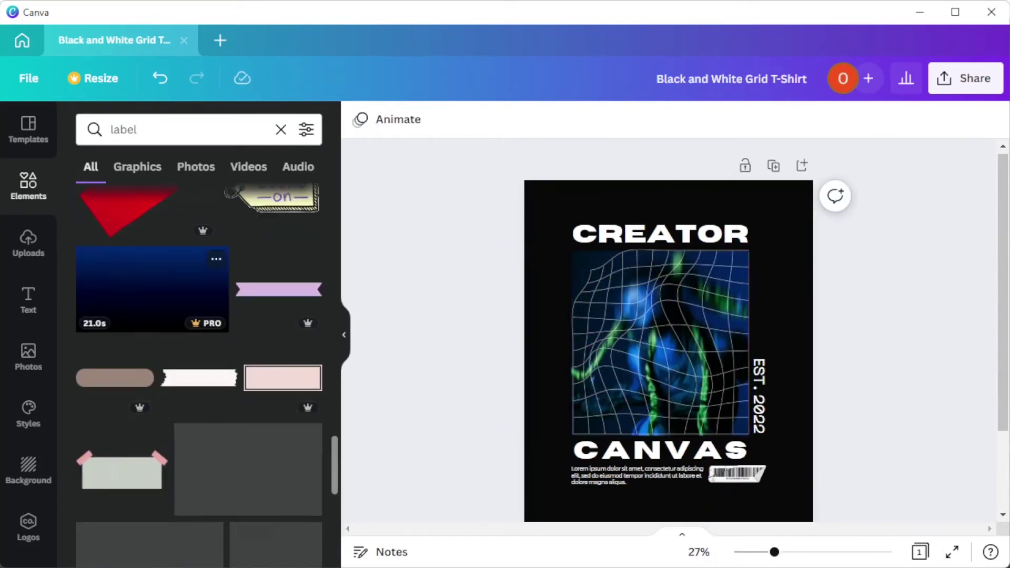
pyautogui.scroll(-10, 200, 368)
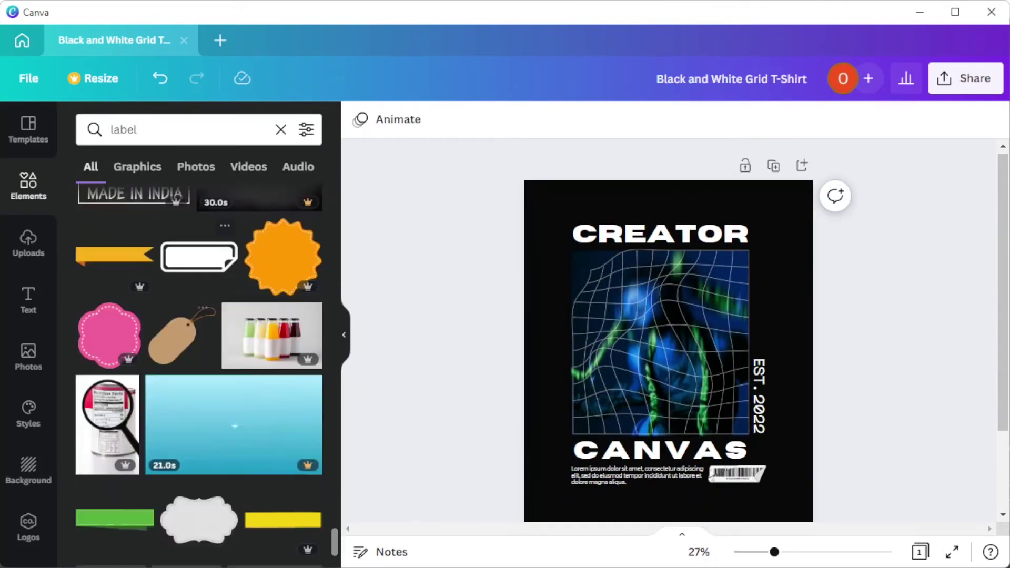
pyautogui.click(667, 505)
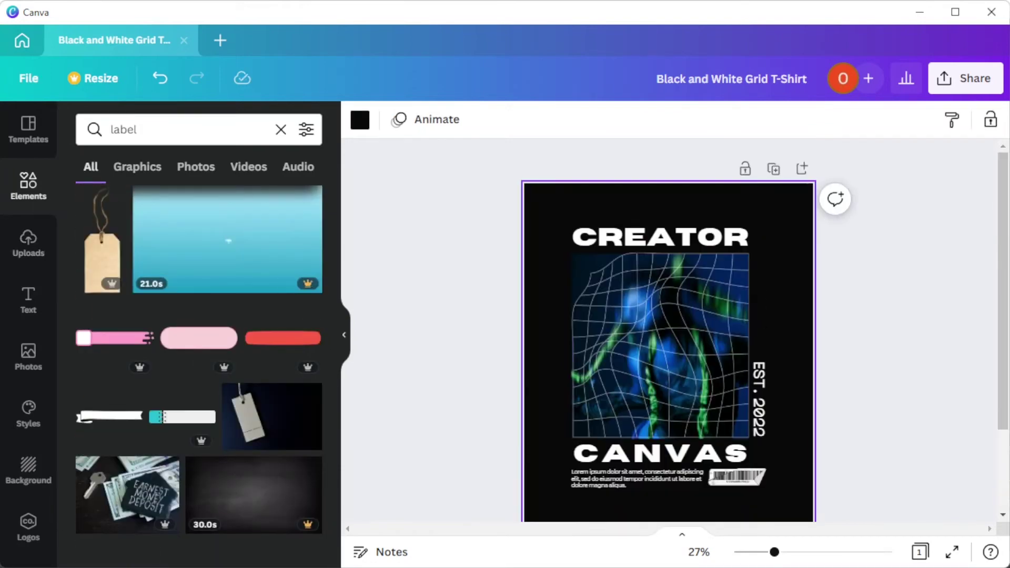
pyautogui.click(29, 358)
pyautogui.scroll(-5, 200, 368)
pyautogui.click(344, 335)
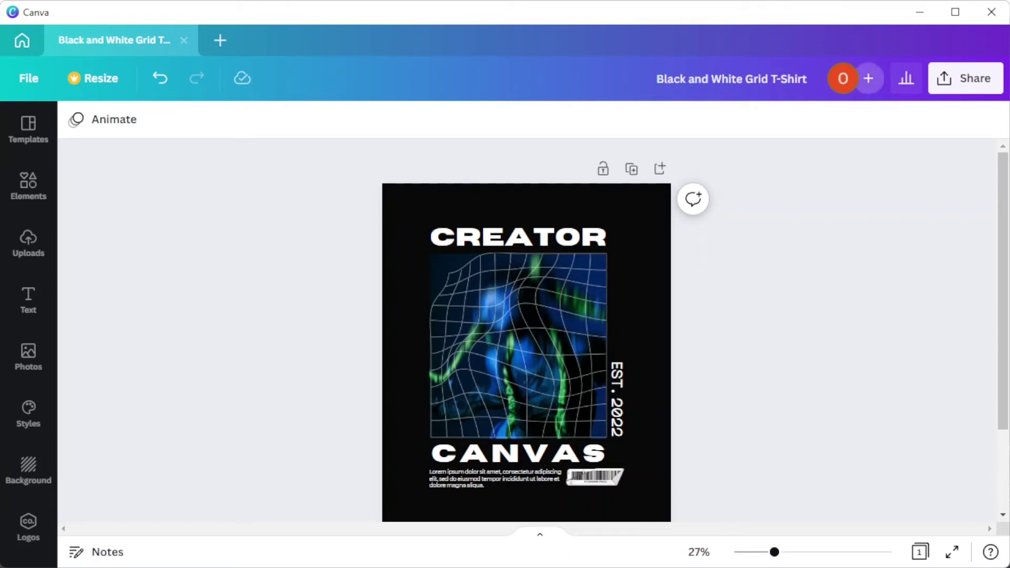
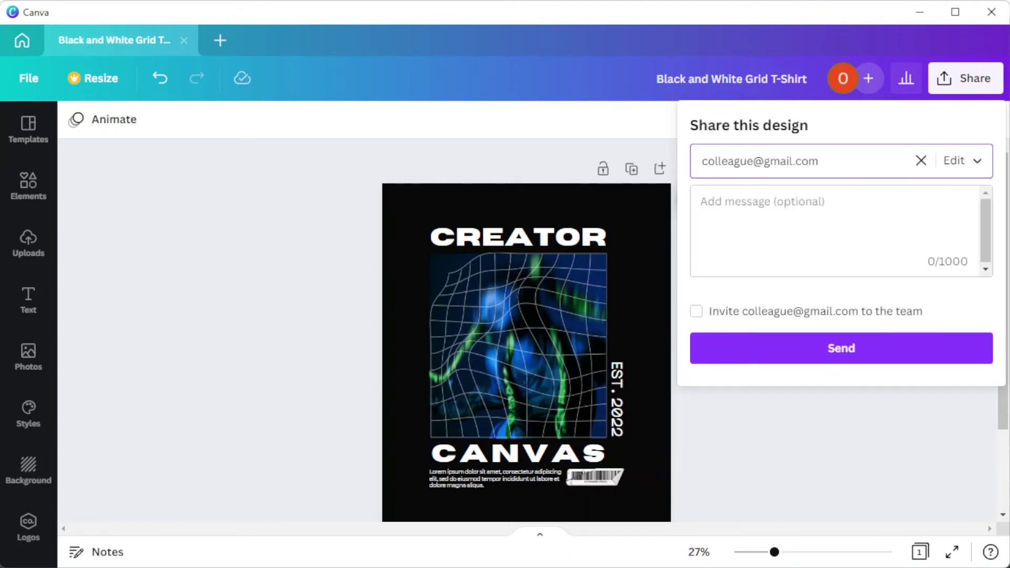
# Step: Send the design to a colleague's e-mail with Can edit access and a team invitation
pyautogui.click(959, 161)
pyautogui.click(926, 223)
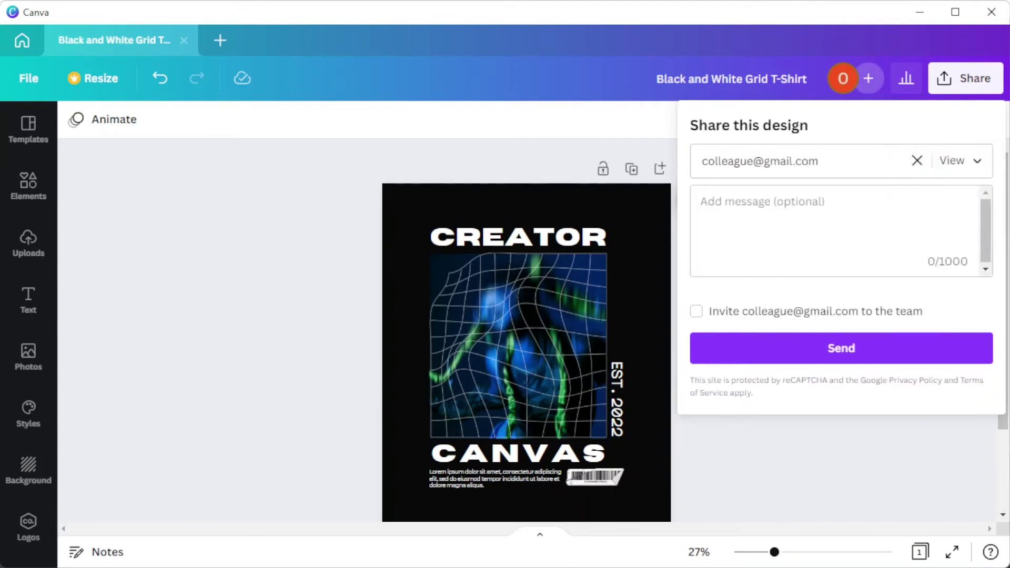
pyautogui.click(960, 160)
pyautogui.click(924, 97)
pyautogui.click(696, 311)
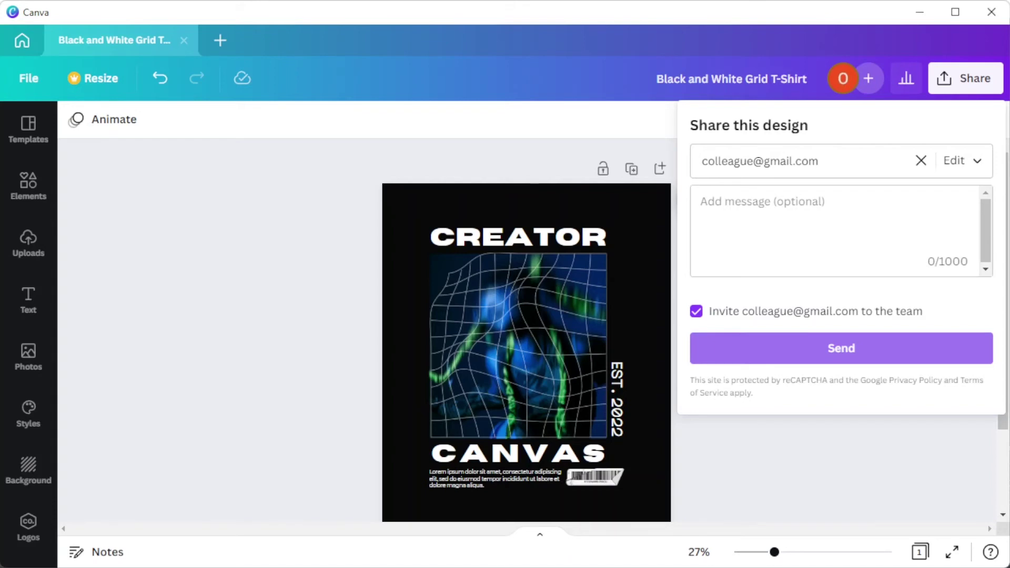
pyautogui.click(840, 347)
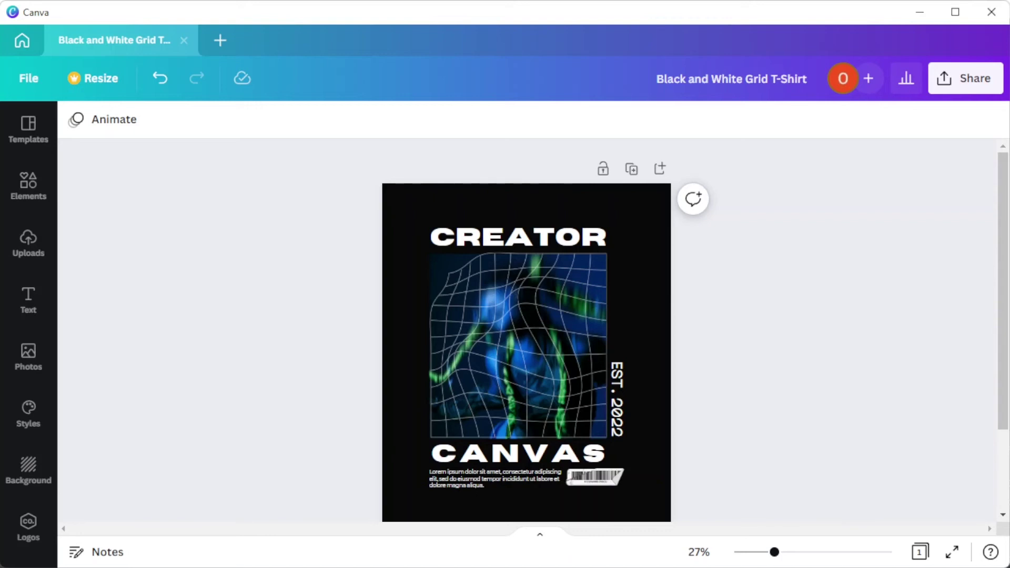
# Step: Set link access to Anyone with the link, keep Can edit, and copy the link
pyautogui.click(965, 78)
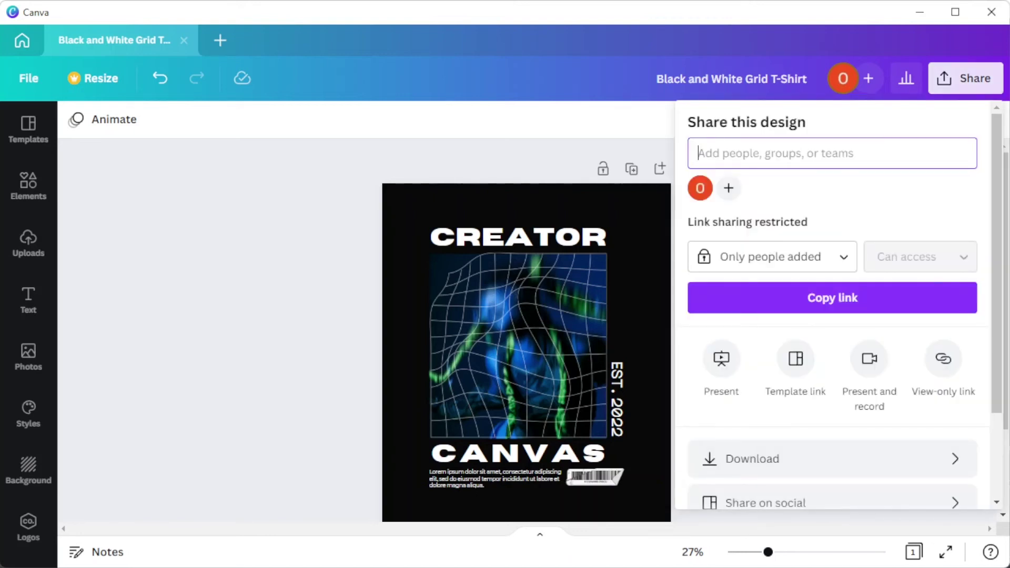
pyautogui.click(771, 256)
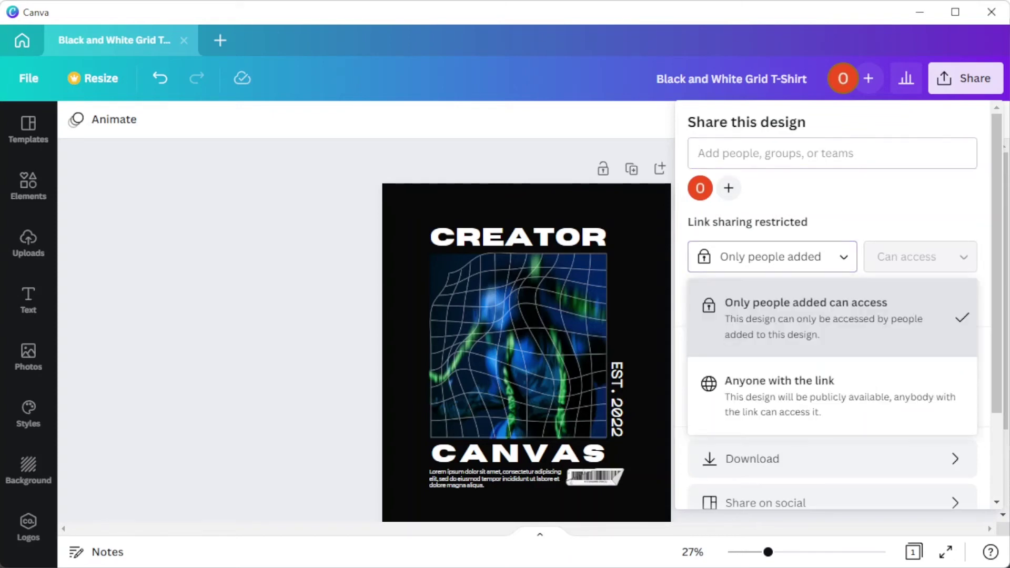
pyautogui.click(779, 381)
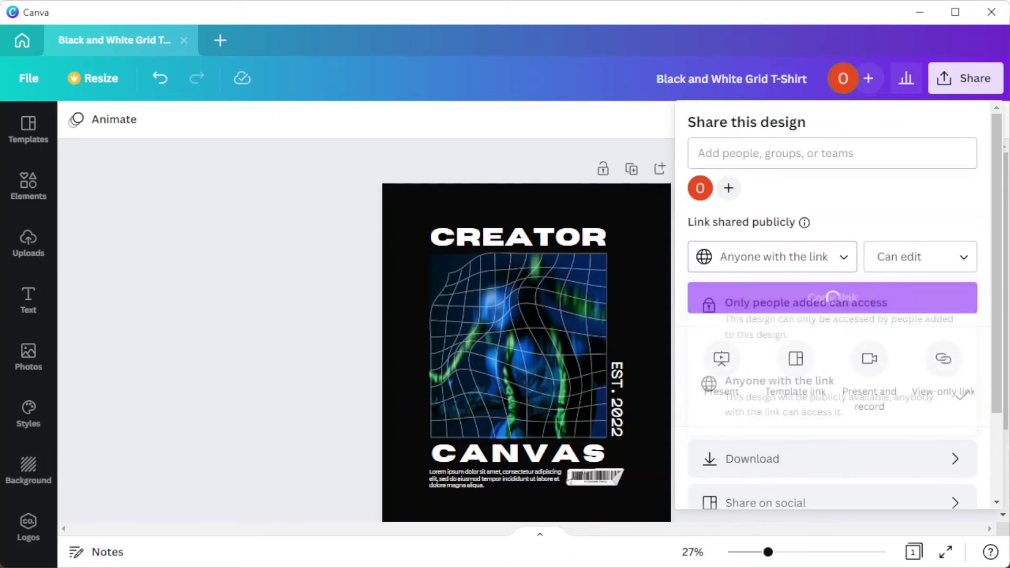
pyautogui.click(920, 257)
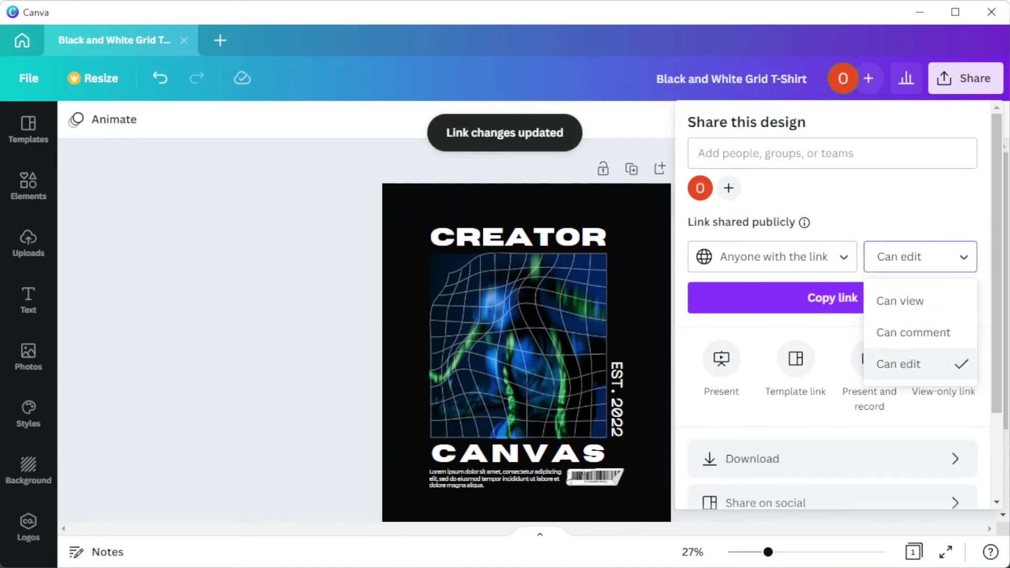
pyautogui.click(789, 298)
pyautogui.click(832, 297)
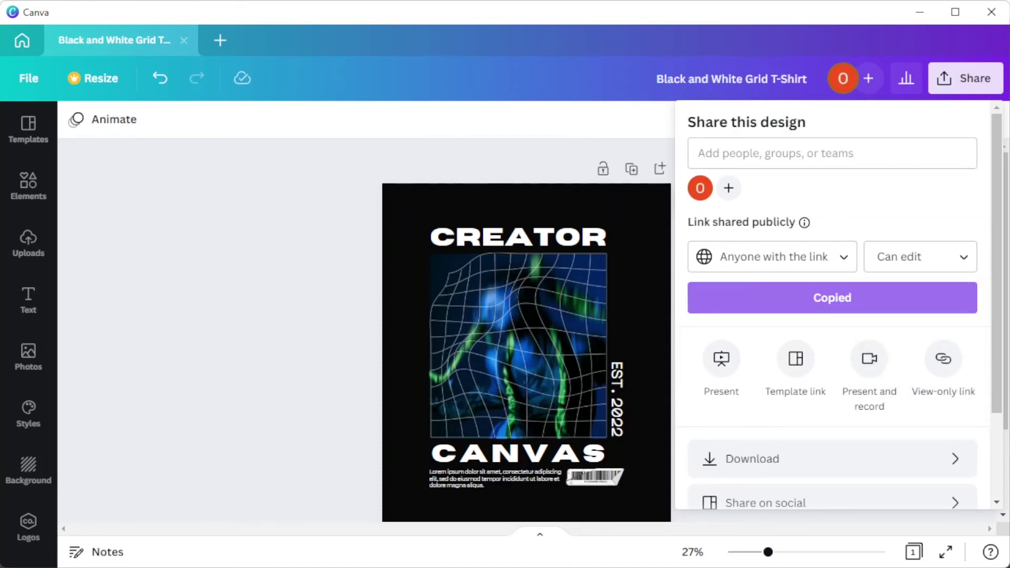
pyautogui.scroll(-2, 831, 305)
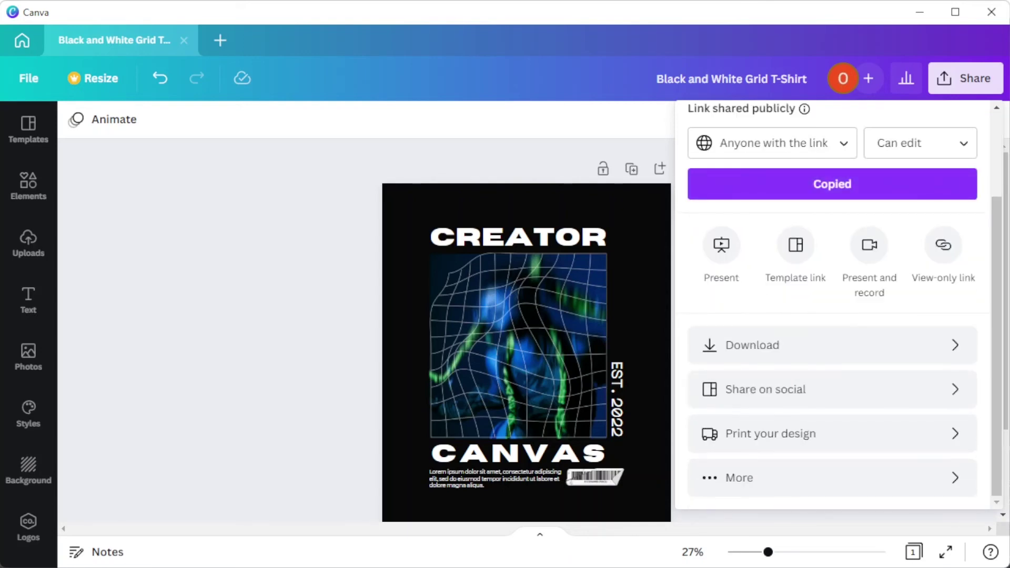
# Step: Download the design as a 1556 × 2000 px PNG file
pyautogui.click(831, 345)
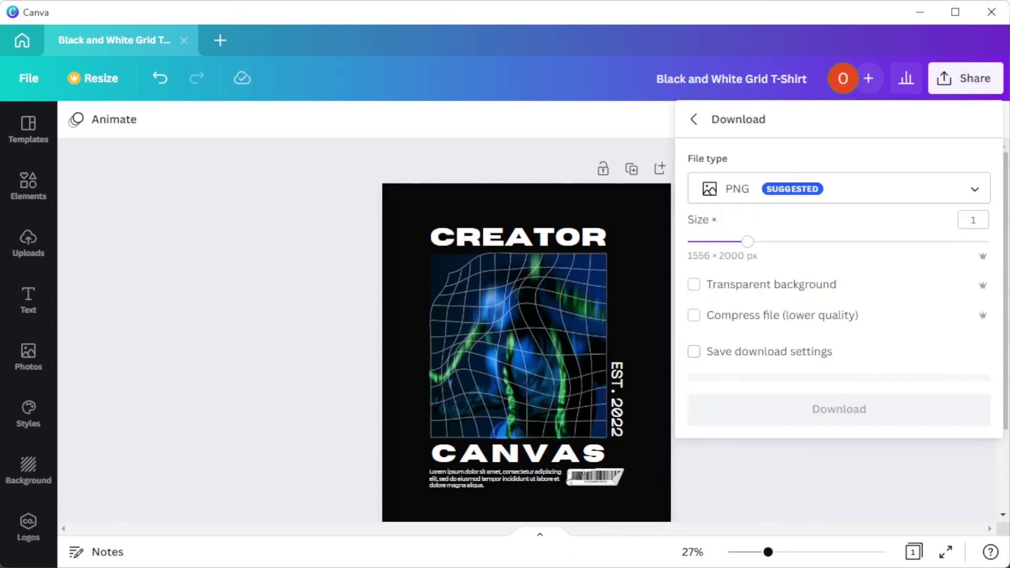
pyautogui.click(789, 189)
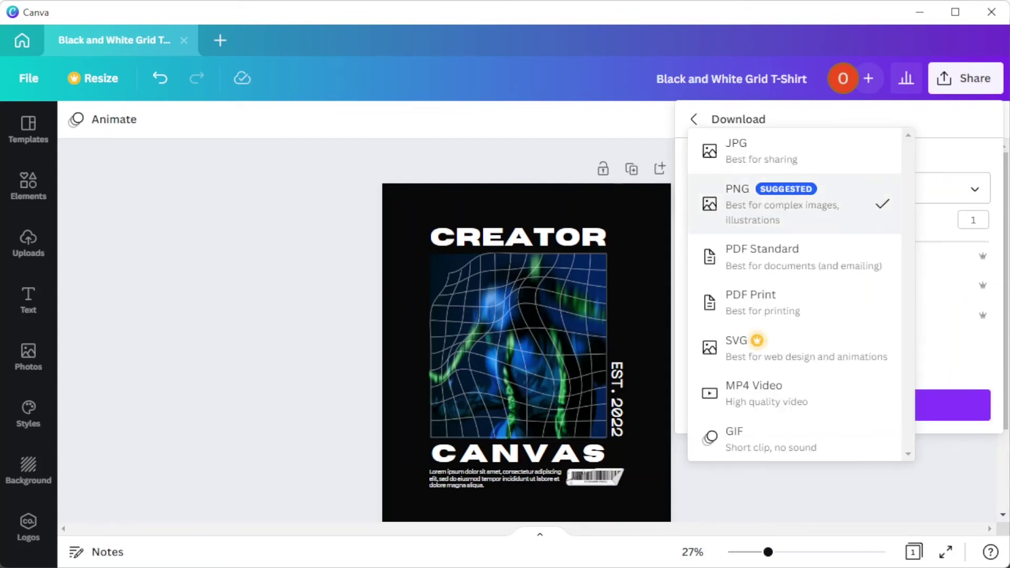
pyautogui.press('Escape')
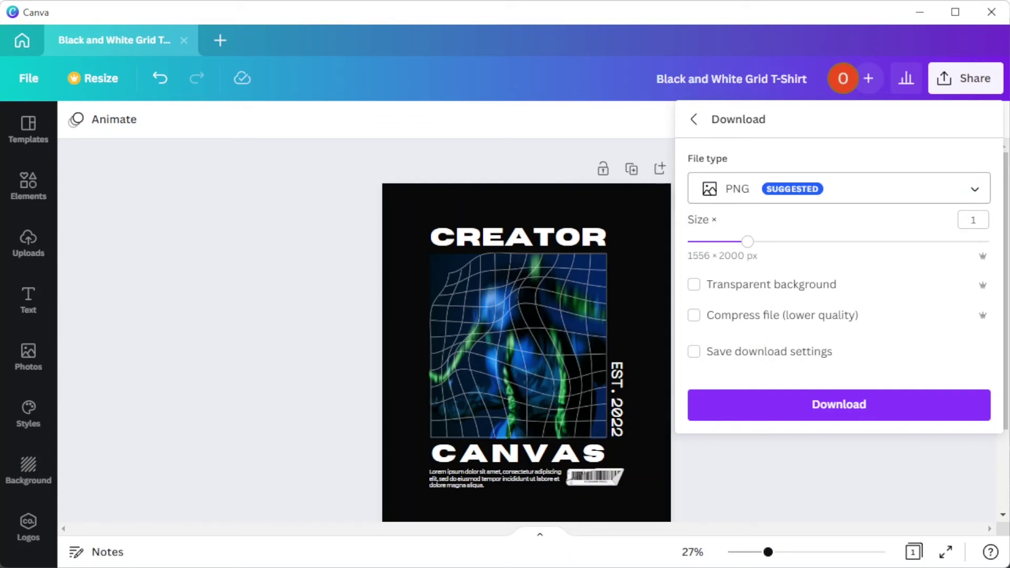
pyautogui.click(839, 404)
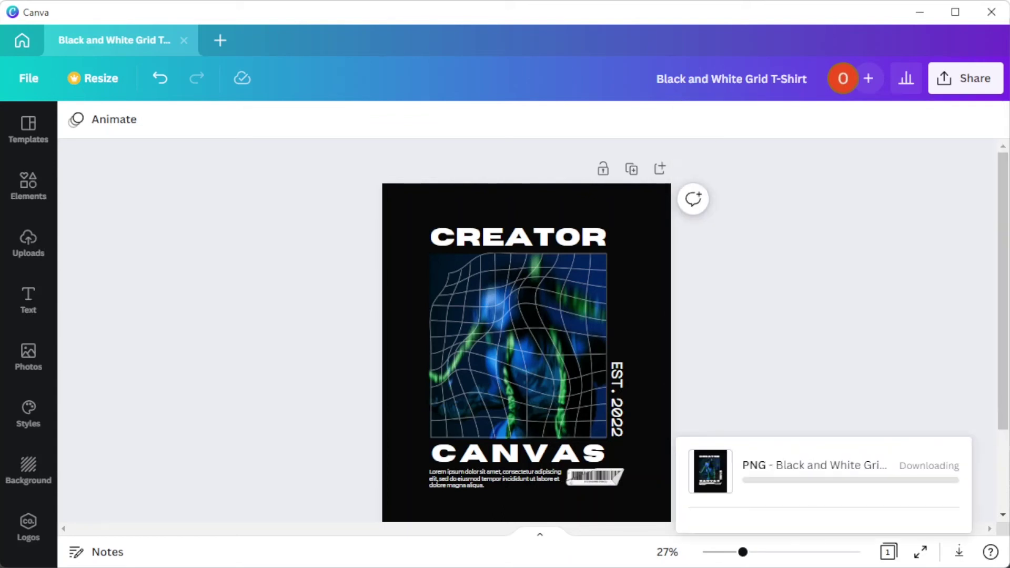